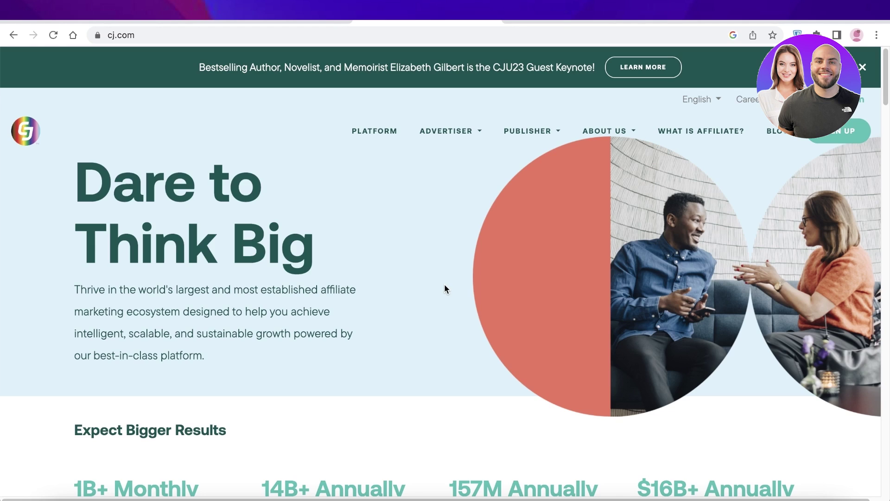
Scroll up and down through the cj.com homepage to review its content
scroll(438, 285, down, 3)
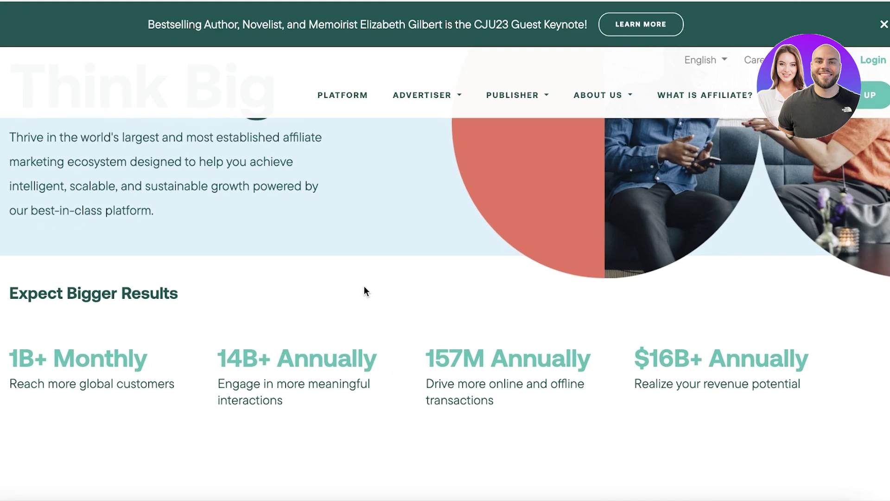
scroll(363, 291, down, 3)
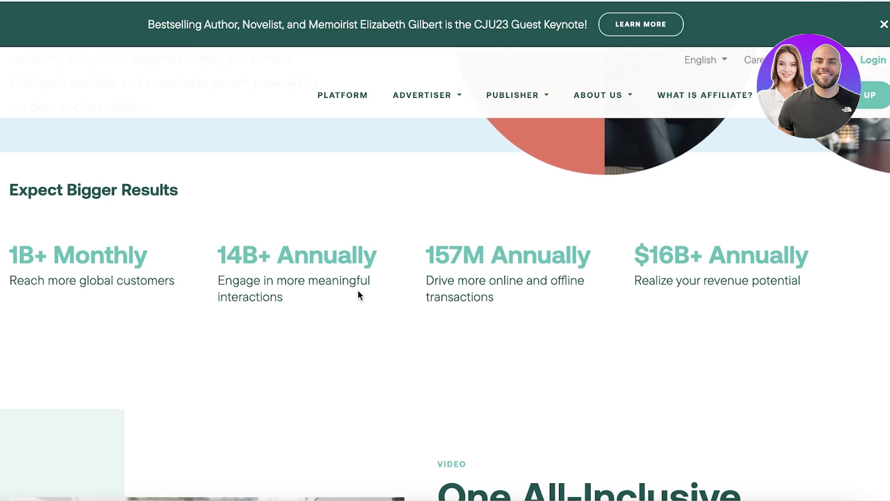
scroll(345, 278, up, 5)
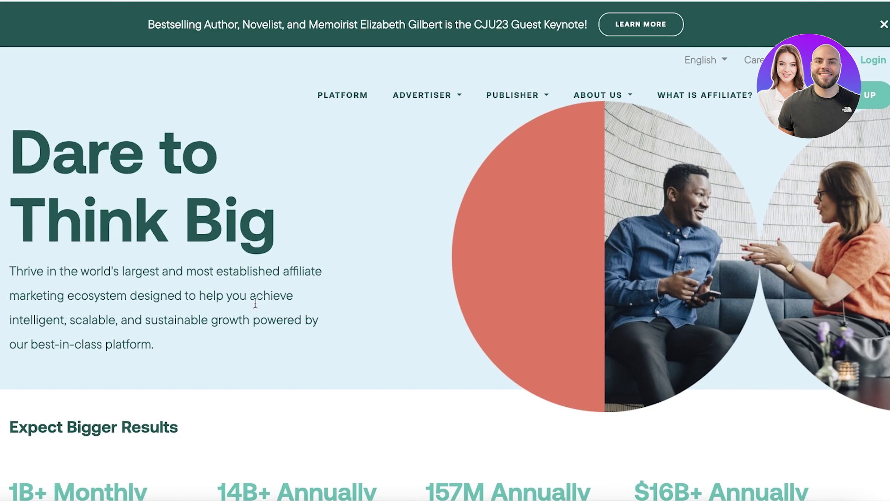
scroll(251, 305, down, 1)
scroll(245, 306, down, 15)
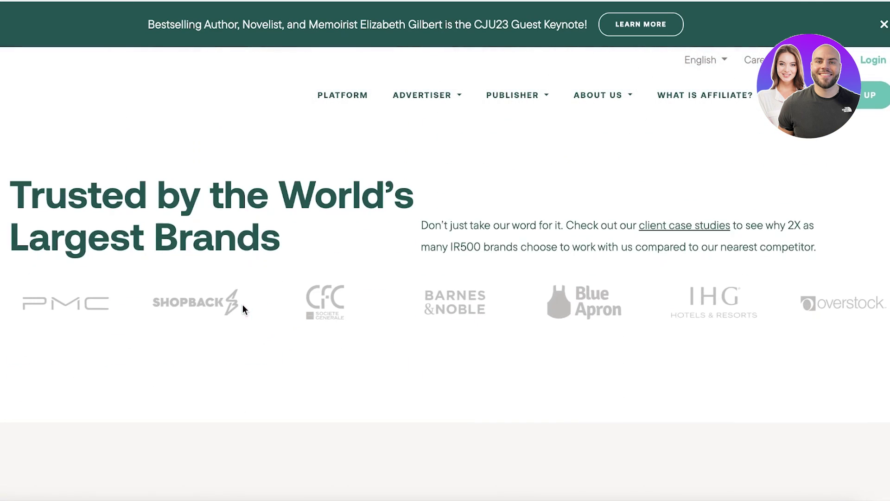
scroll(241, 316, up, 8)
scroll(234, 336, up, 8)
scroll(230, 340, down, 4)
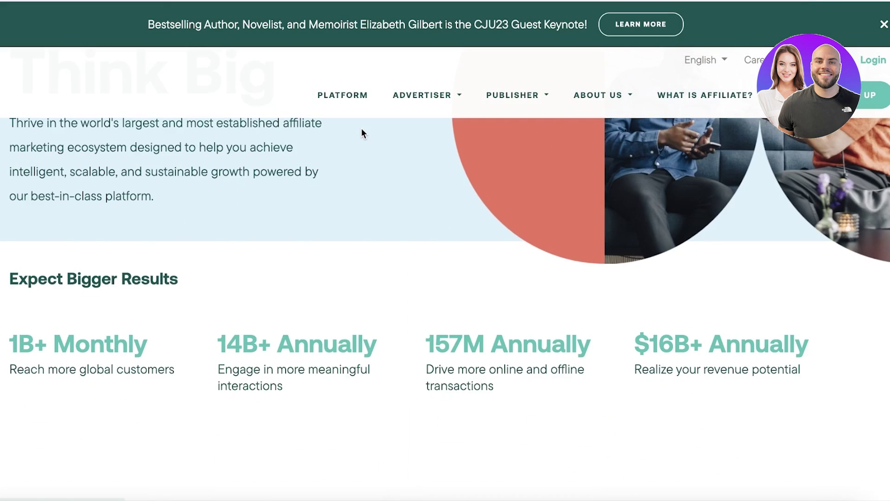
scroll(360, 127, down, 15)
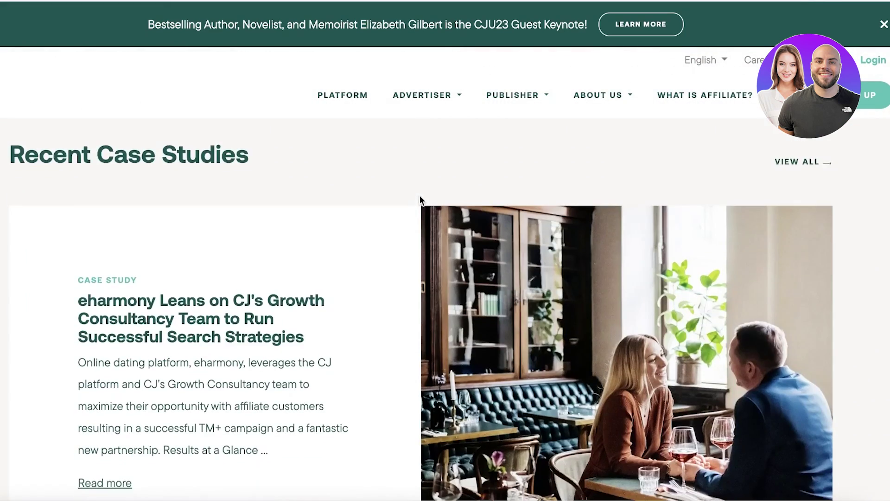
scroll(484, 160, down, 7)
scroll(483, 176, down, 8)
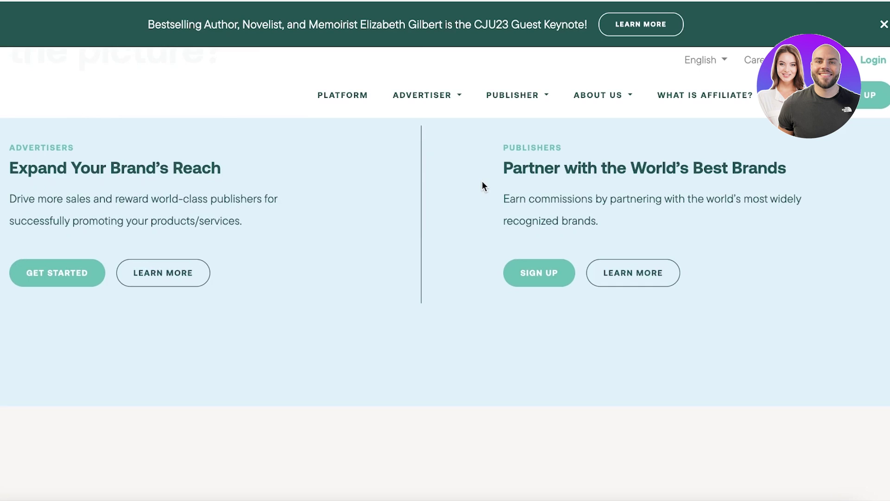
scroll(494, 238, up, 1)
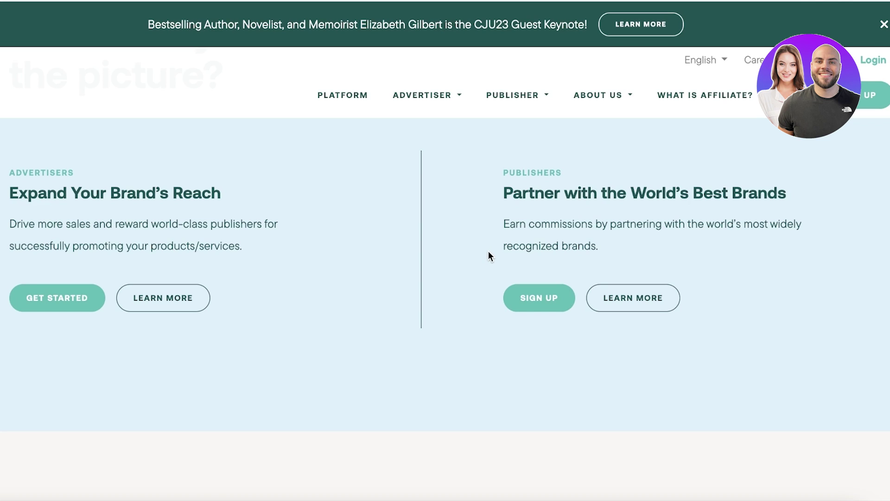
scroll(486, 253, down, 8)
scroll(483, 250, up, 12)
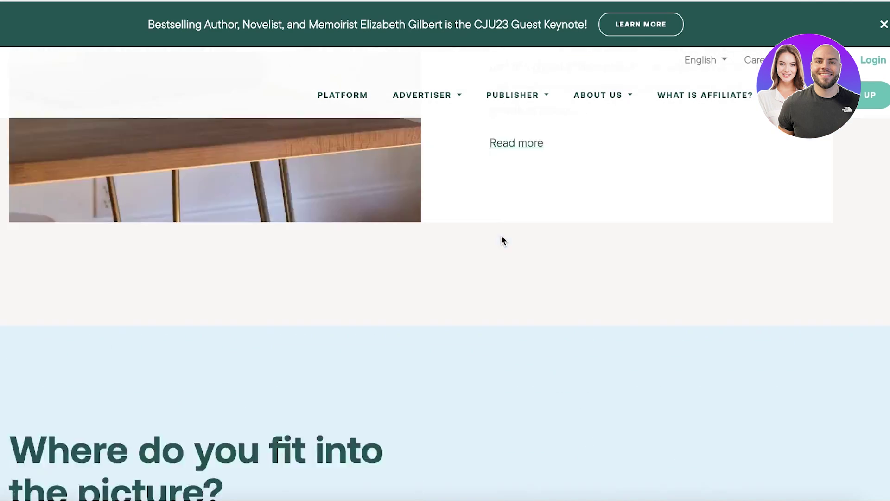
scroll(502, 236, up, 10)
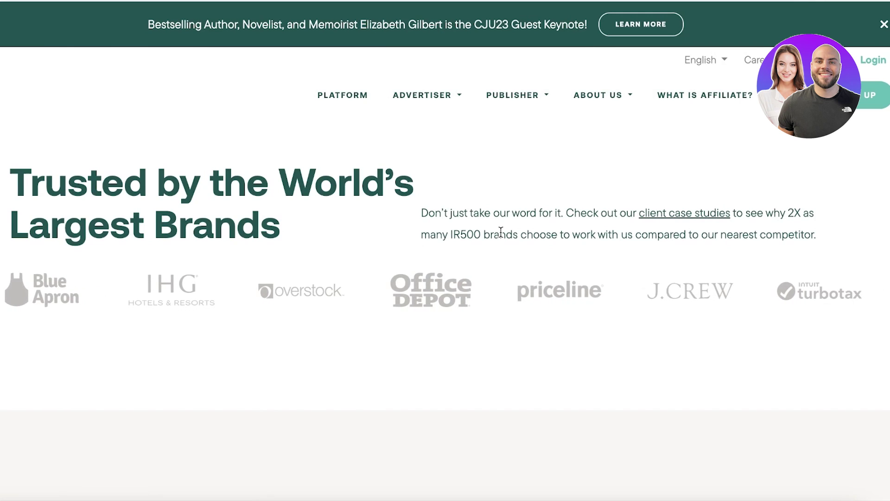
scroll(501, 236, down, 6)
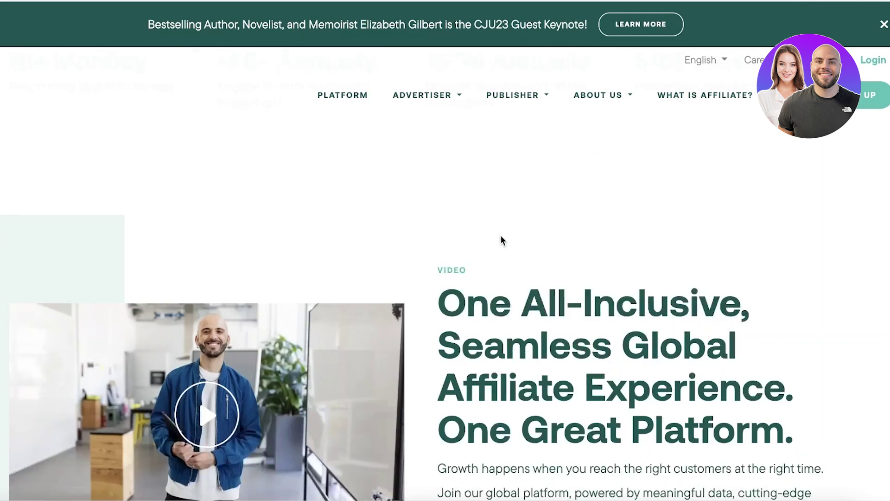
scroll(501, 238, up, 6)
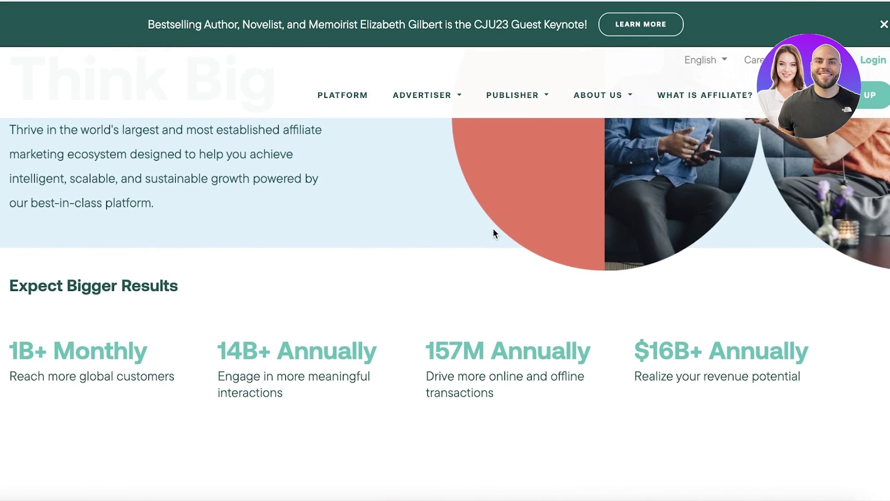
scroll(493, 229, up, 3)
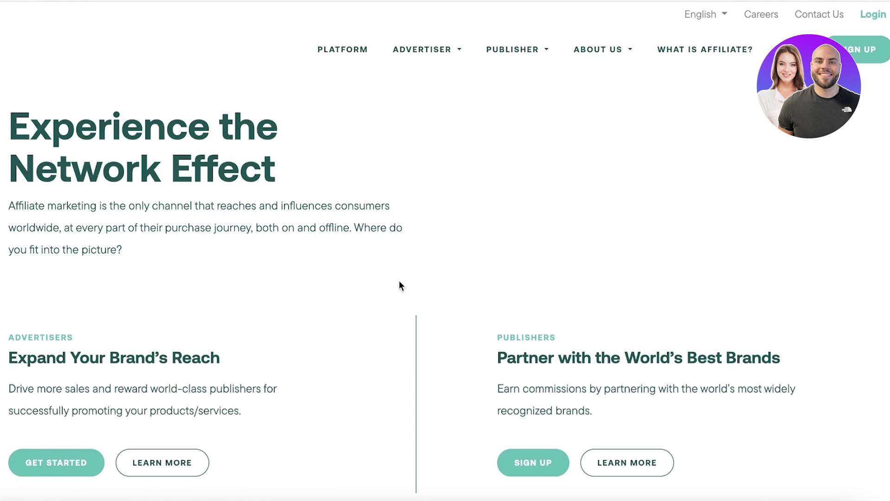
scroll(473, 223, down, 3)
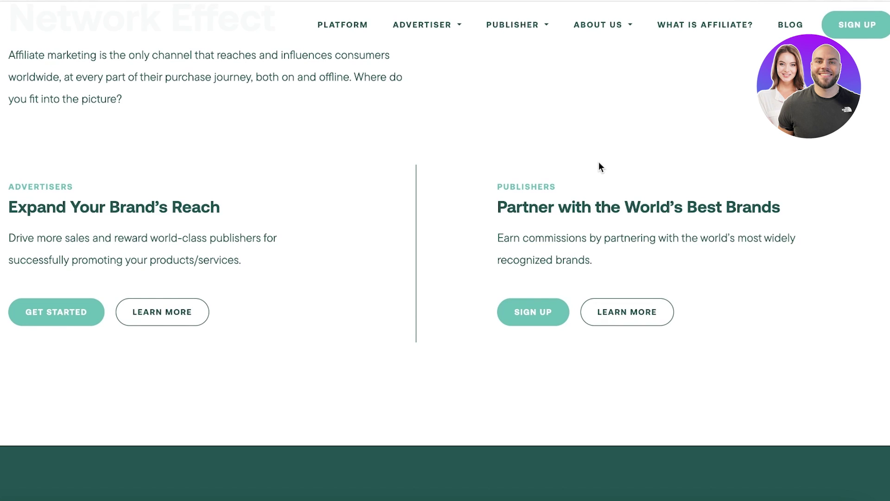
Go to the Become a CJ Publisher sign-up page and continue to the dashboard
scroll(592, 57, up, 1)
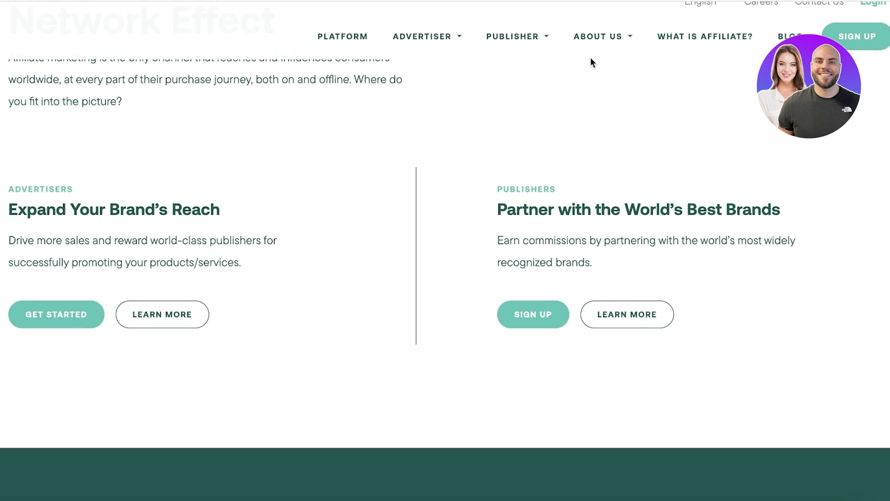
click(546, 314)
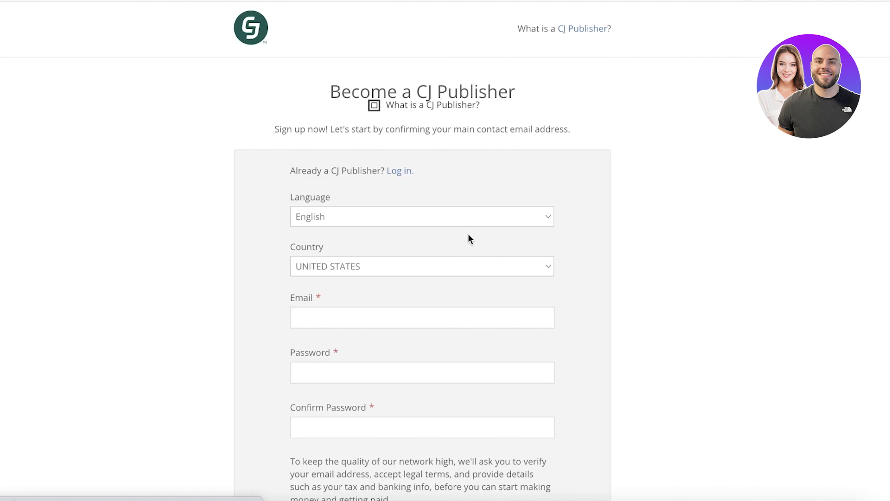
scroll(251, 243, down, 3)
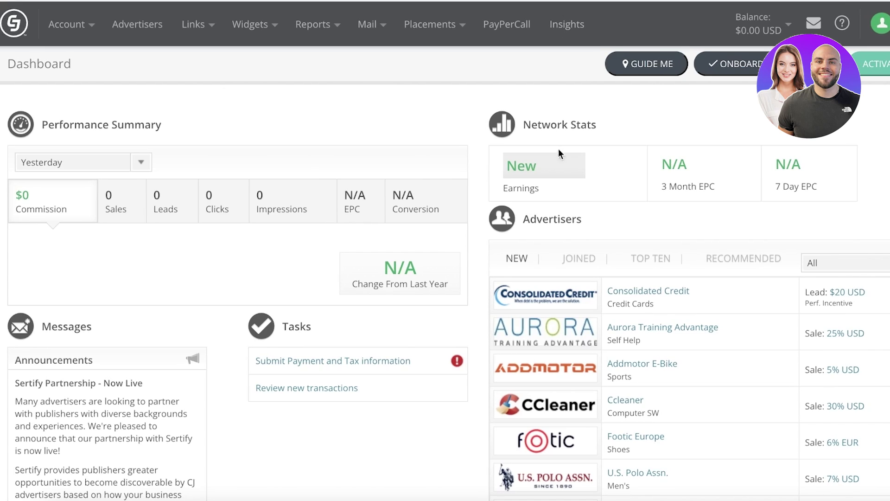
Open the Advertisers list showing all 3251 programs with their EPC figures
mouse_move(608, 71)
scroll(374, 121, down, 5)
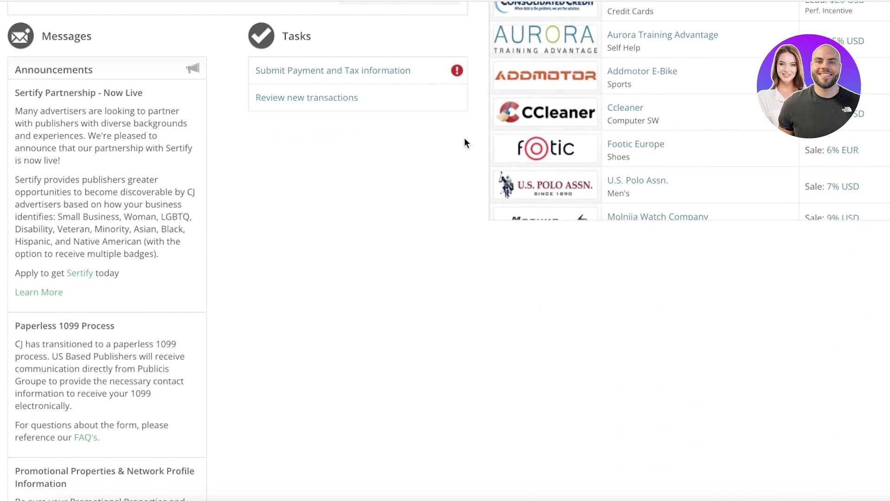
scroll(465, 142, up, 5)
click(89, 27)
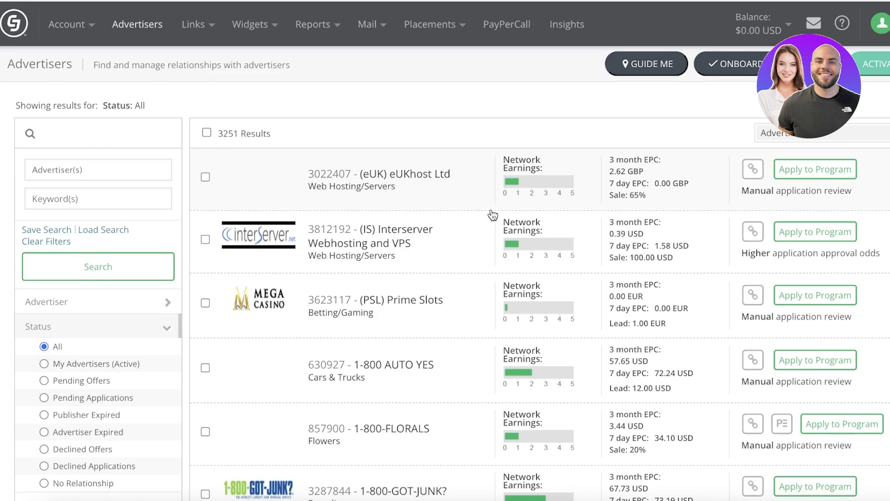
scroll(490, 212, down, 5)
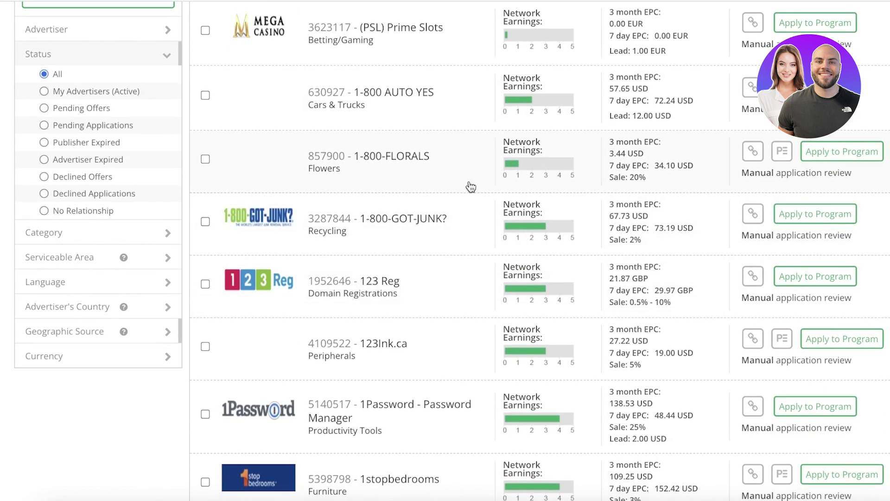
scroll(482, 139, up, 3)
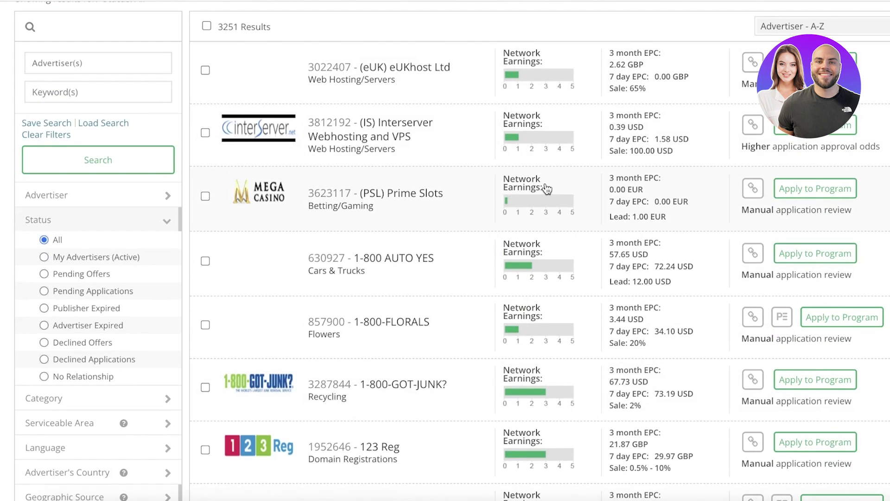
scroll(547, 189, up, 1)
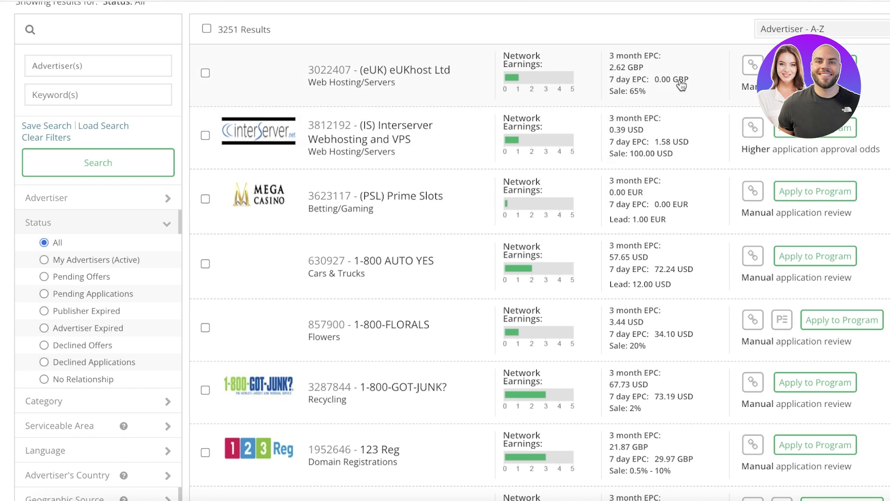
scroll(636, 86, down, 10)
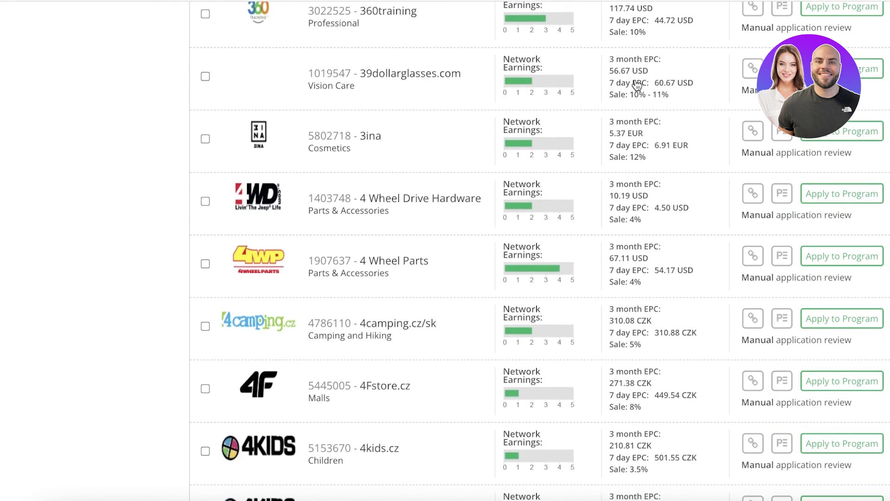
scroll(655, 179, down, 6)
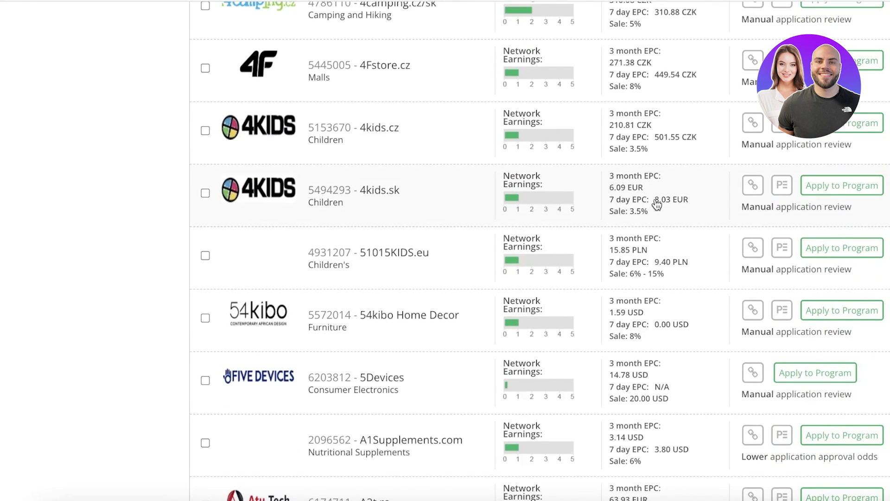
drag(656, 204, 690, 202)
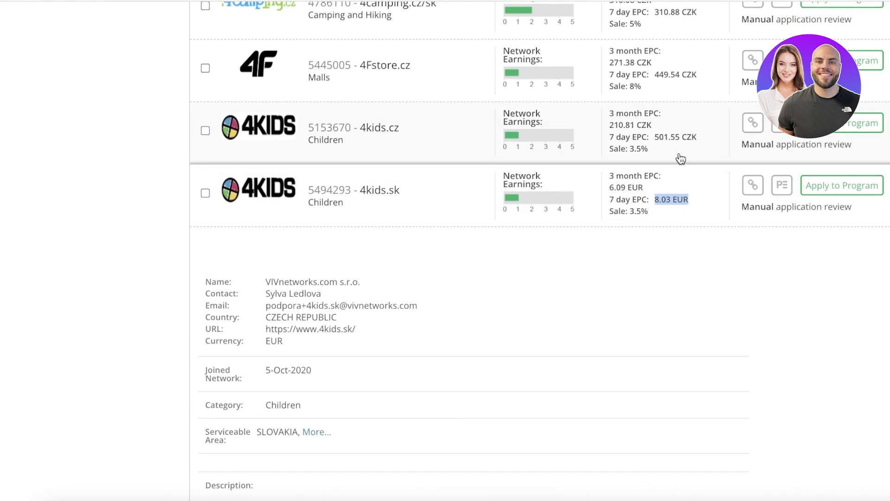
click(687, 82)
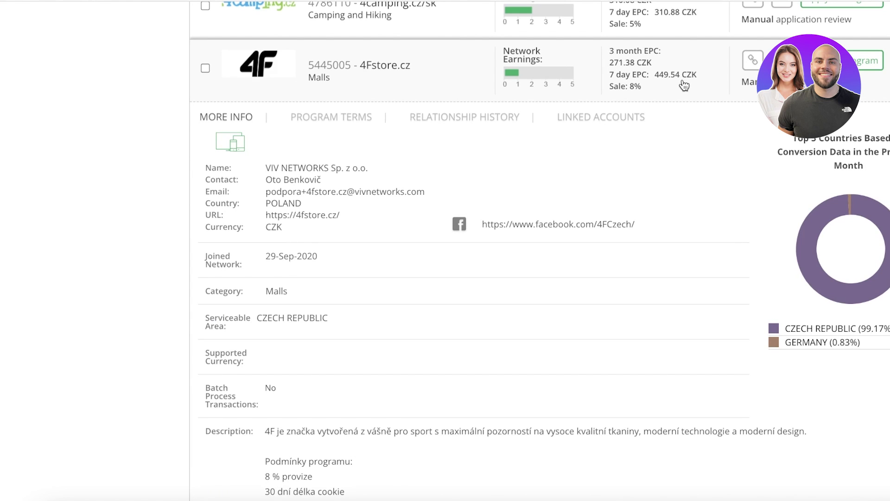
scroll(263, 126, down, 15)
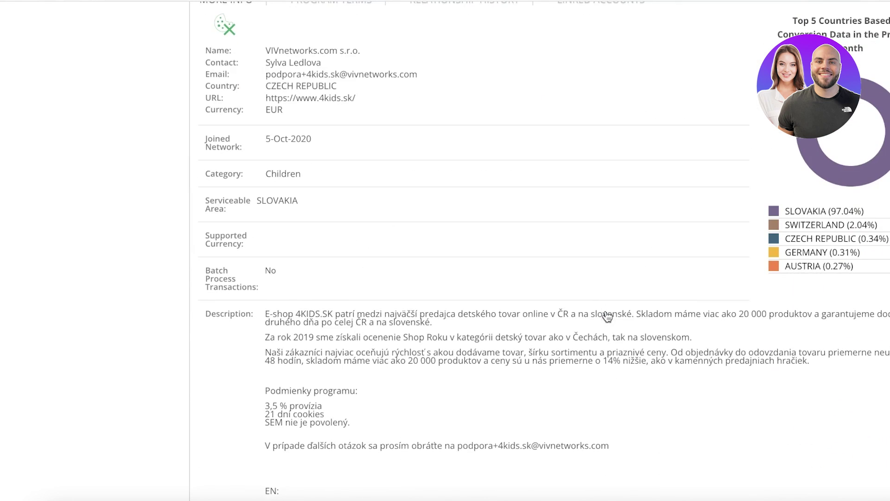
scroll(541, 278, down, 15)
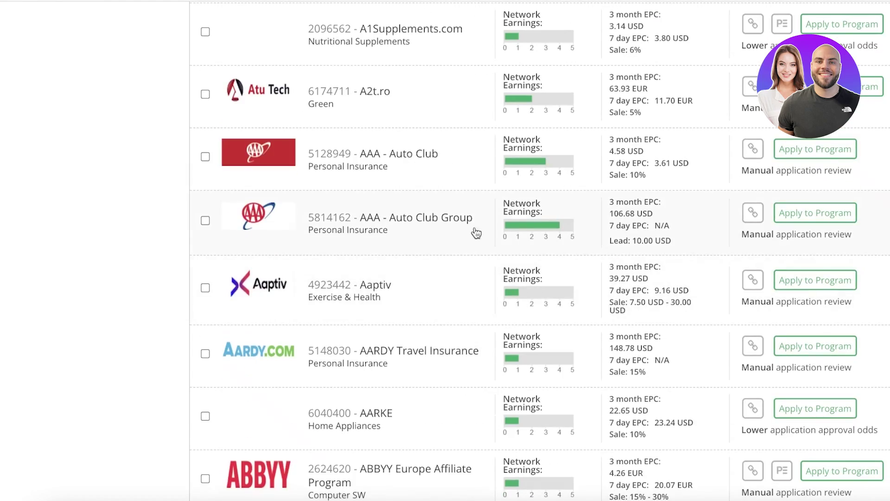
scroll(665, 189, down, 8)
scroll(669, 181, up, 20)
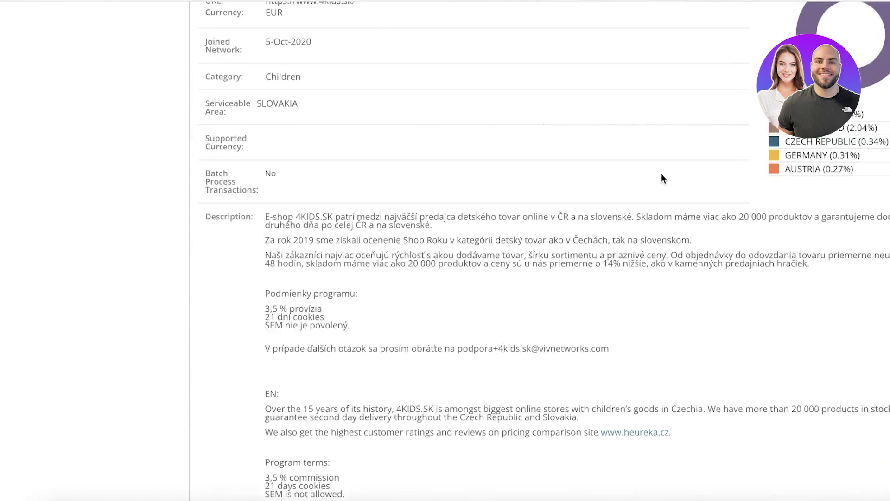
scroll(661, 174, up, 4)
scroll(556, 264, down, 8)
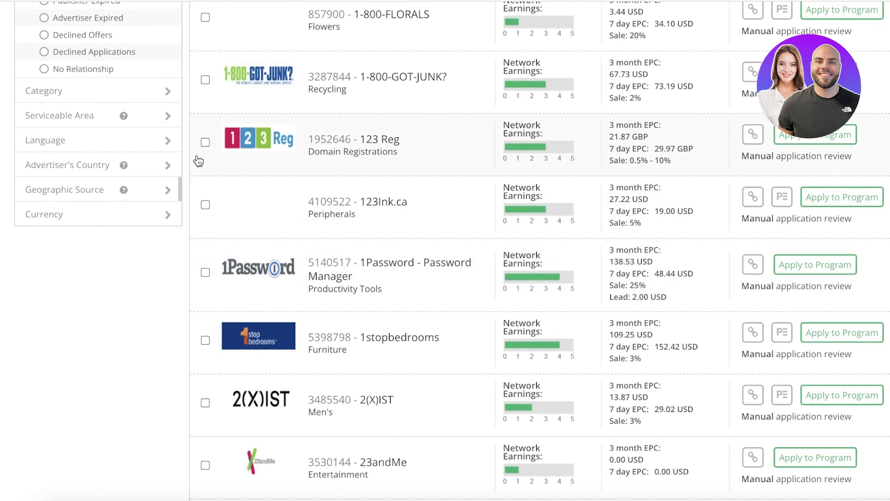
Apply the Language: English filter, cutting advertiser results from 3251 to 2717
click(134, 145)
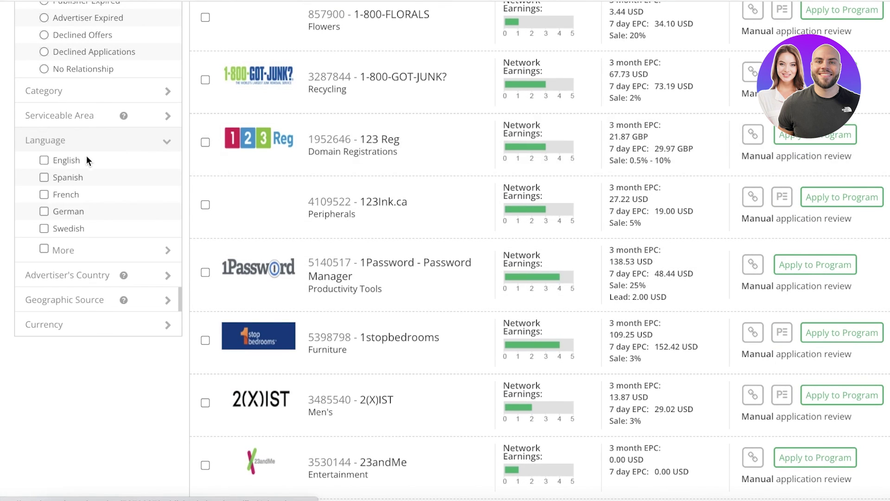
click(66, 160)
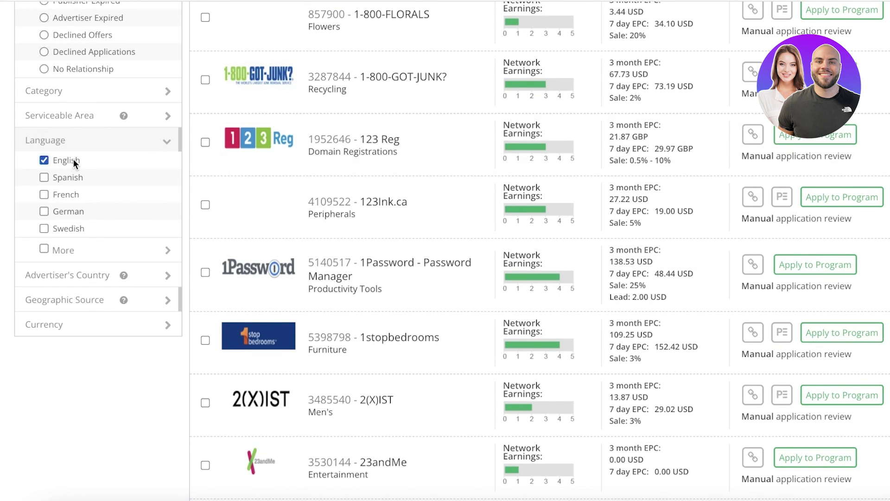
scroll(140, 164, up, 9)
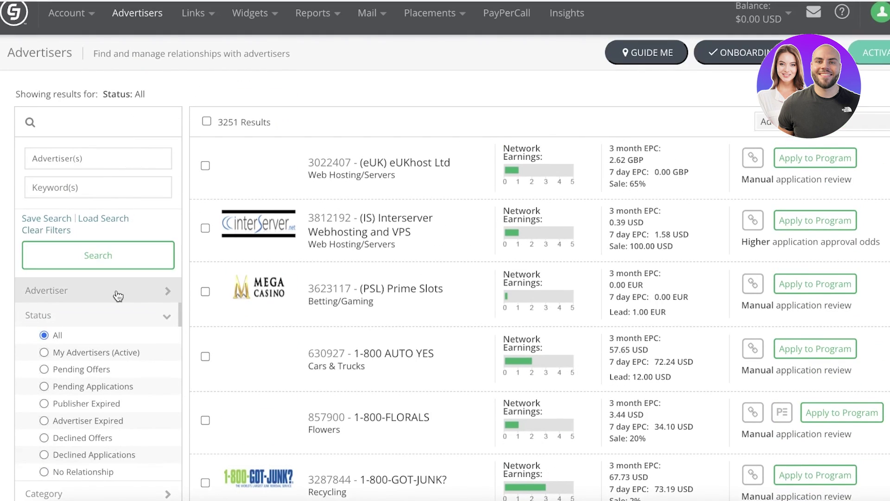
scroll(118, 295, down, 3)
click(116, 170)
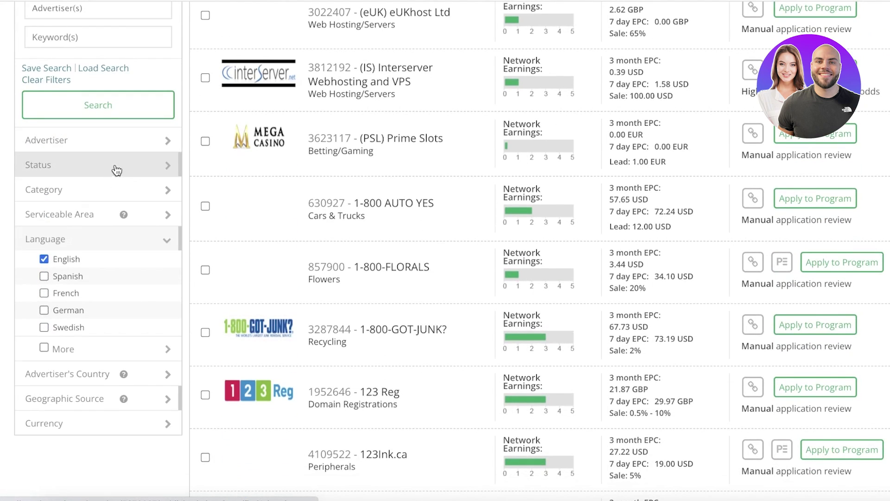
click(129, 143)
click(92, 140)
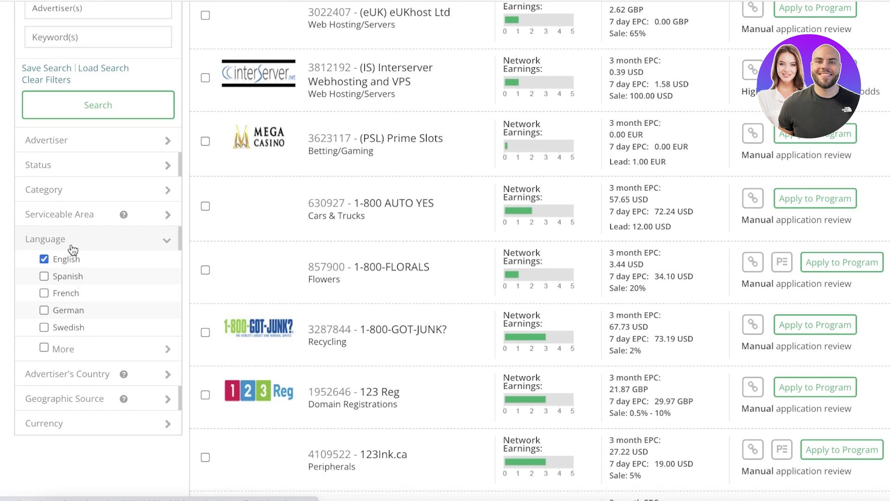
click(96, 377)
click(96, 379)
click(113, 114)
scroll(260, 213, down, 20)
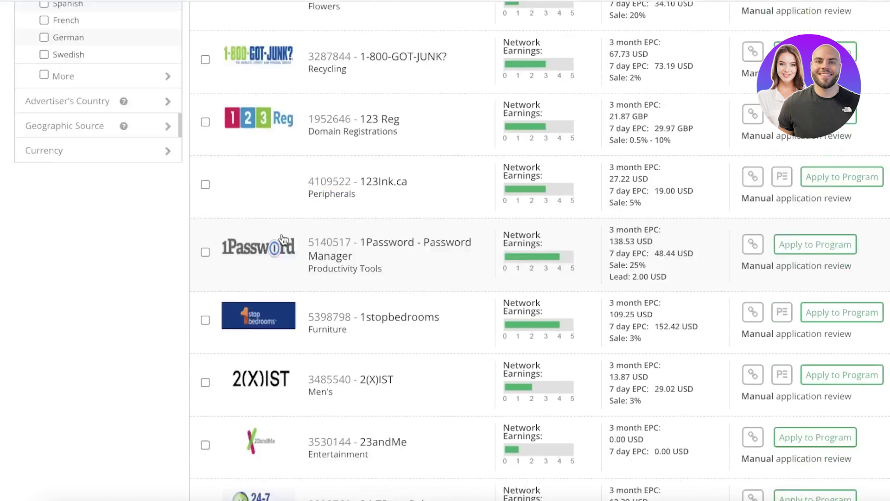
scroll(297, 232, down, 5)
scroll(423, 238, up, 20)
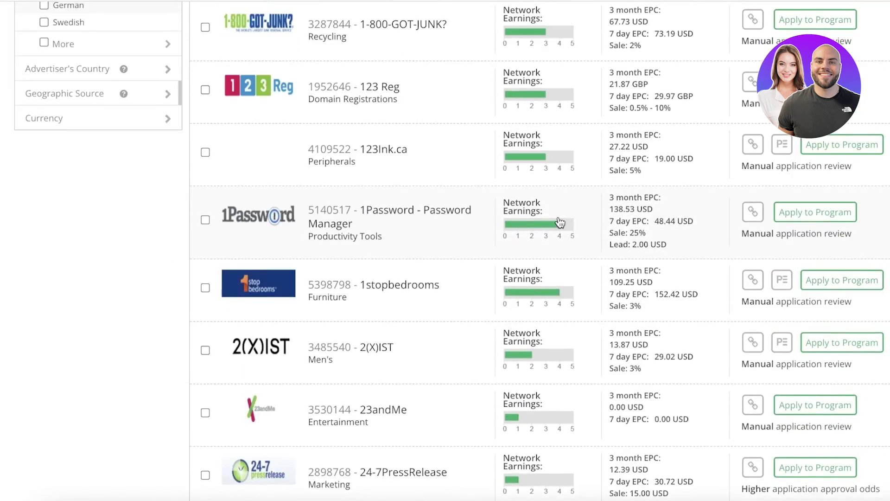
Sort the 2717 English advertisers by Network Earnings - High to Low
click(742, 134)
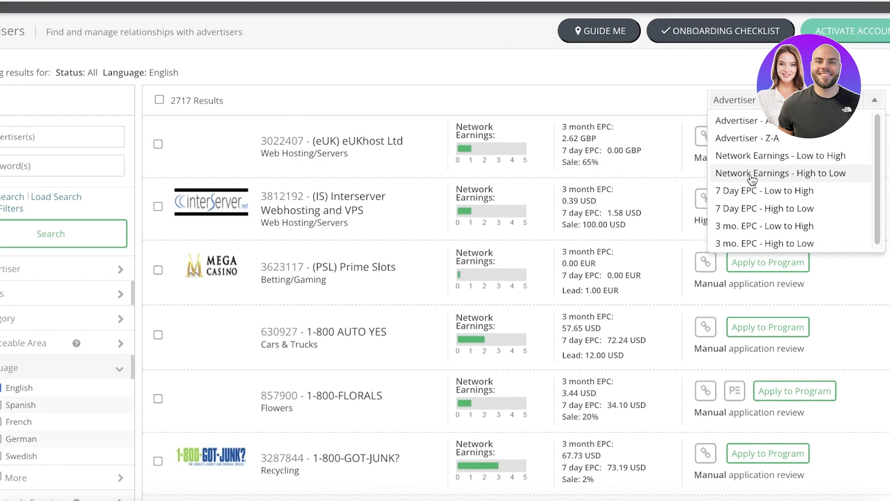
click(750, 175)
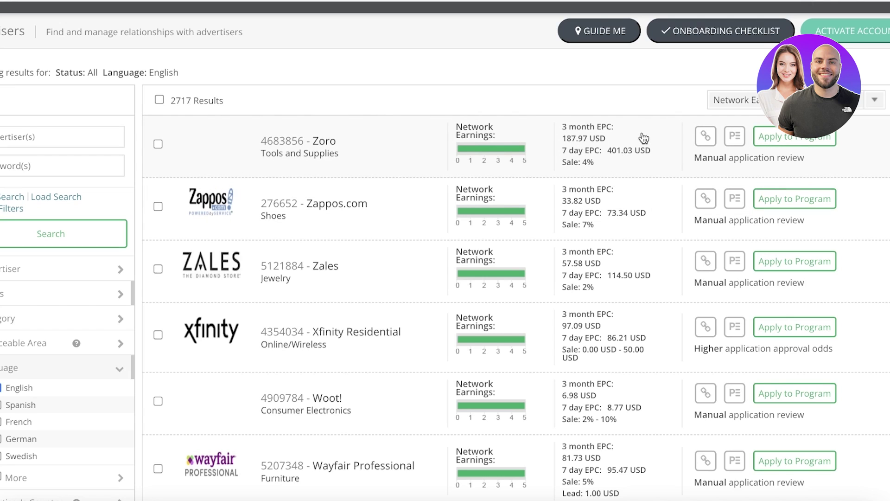
Apply to join Zoro's program from the top of the results
click(755, 141)
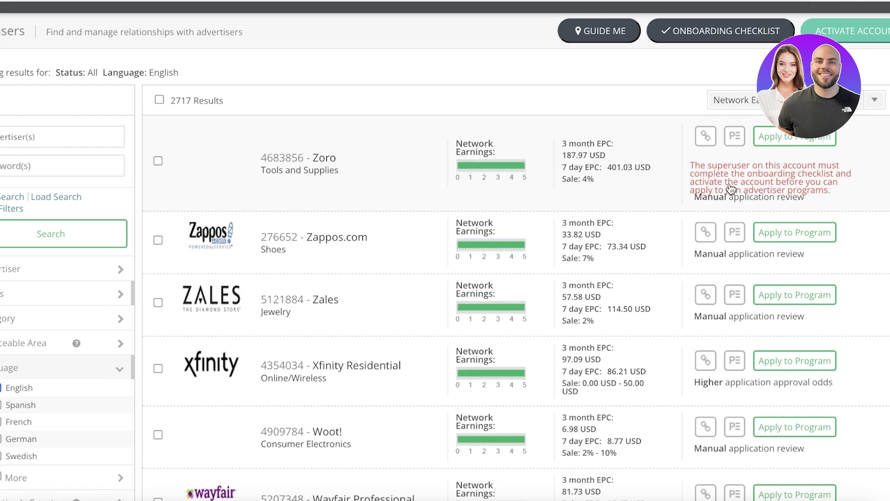
scroll(484, 125, up, 1)
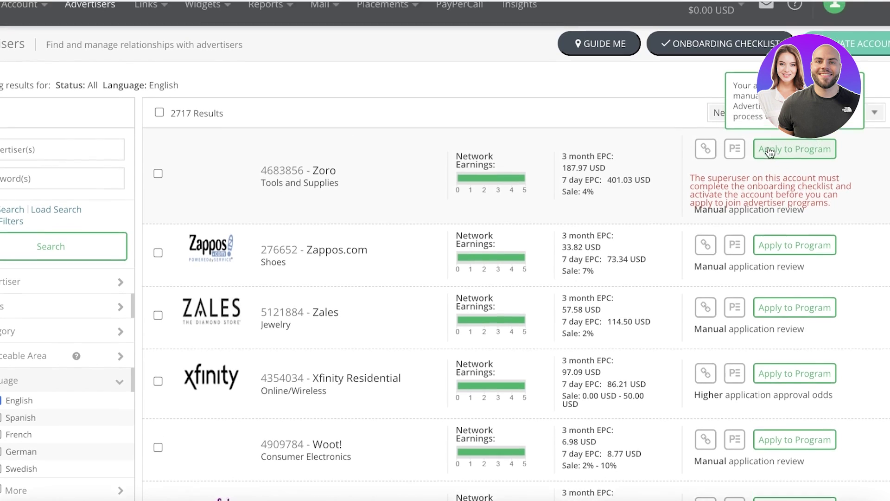
scroll(484, 119, down, 10)
scroll(419, 128, up, 10)
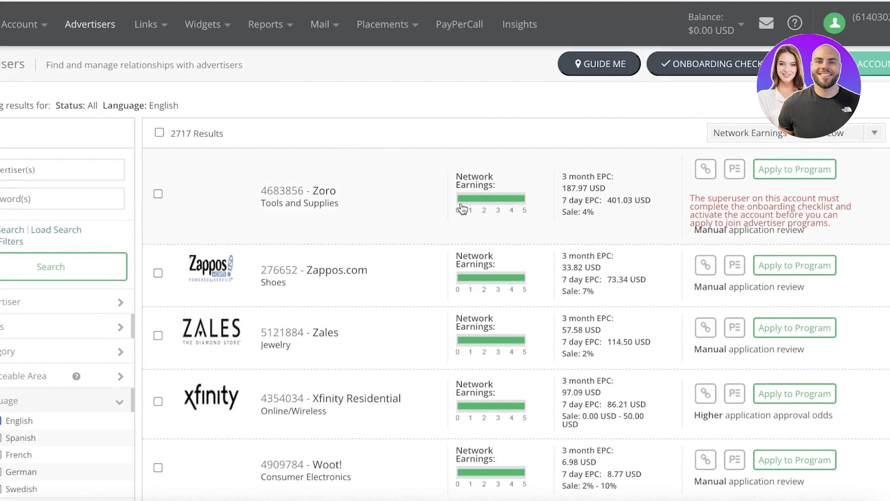
scroll(399, 255, down, 10)
scroll(336, 296, down, 3)
scroll(632, 139, up, 2)
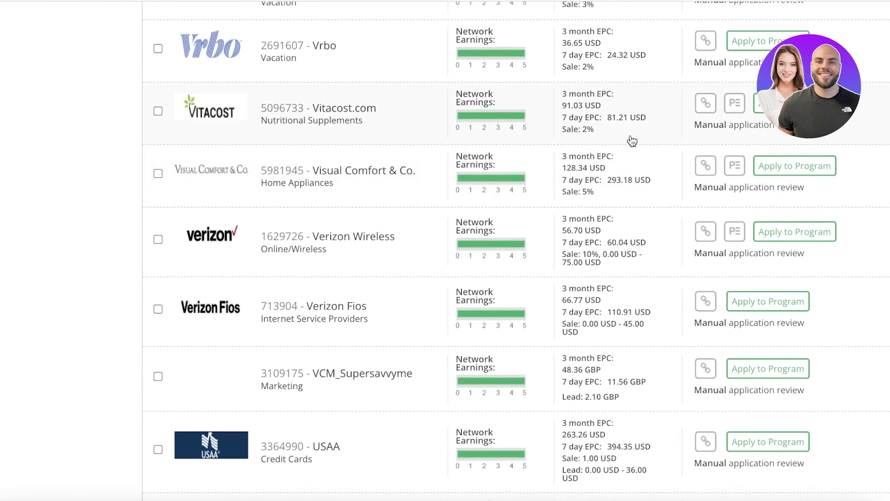
scroll(419, 157, up, 10)
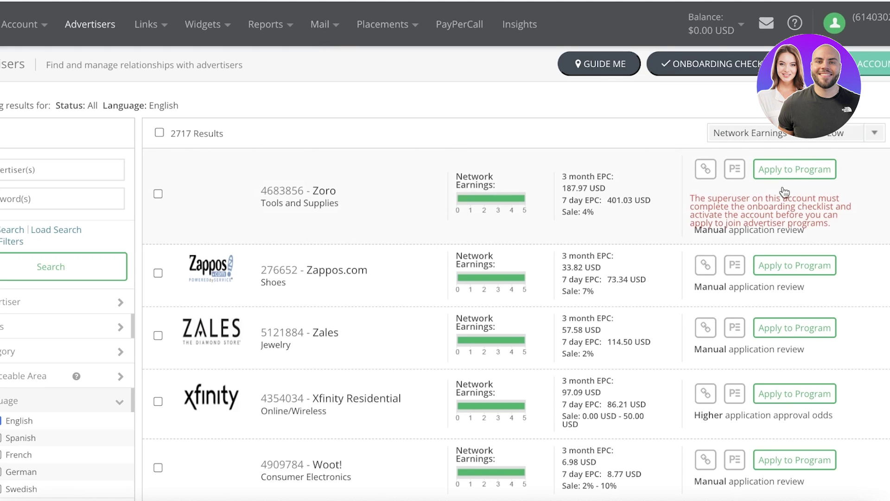
View Zoro's Program Terms: 4.00% commission and a 30-day referral period
click(772, 204)
scroll(459, 229, down, 8)
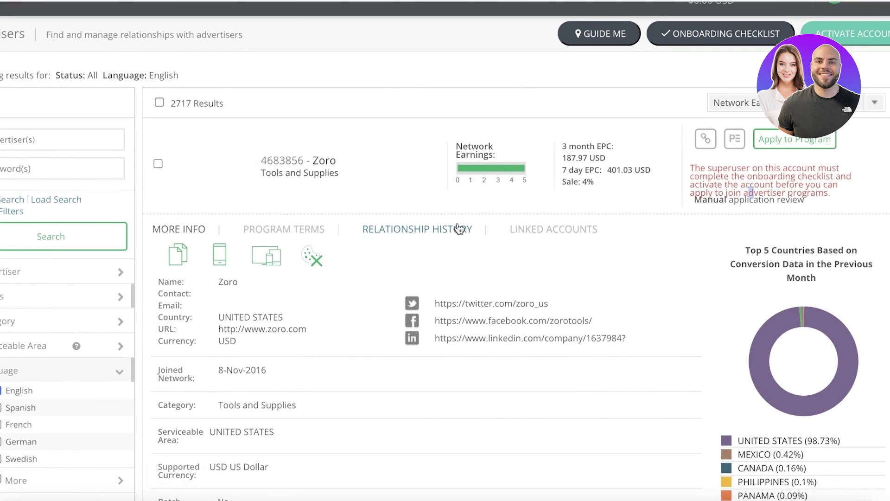
scroll(491, 151, up, 4)
scroll(363, 171, up, 3)
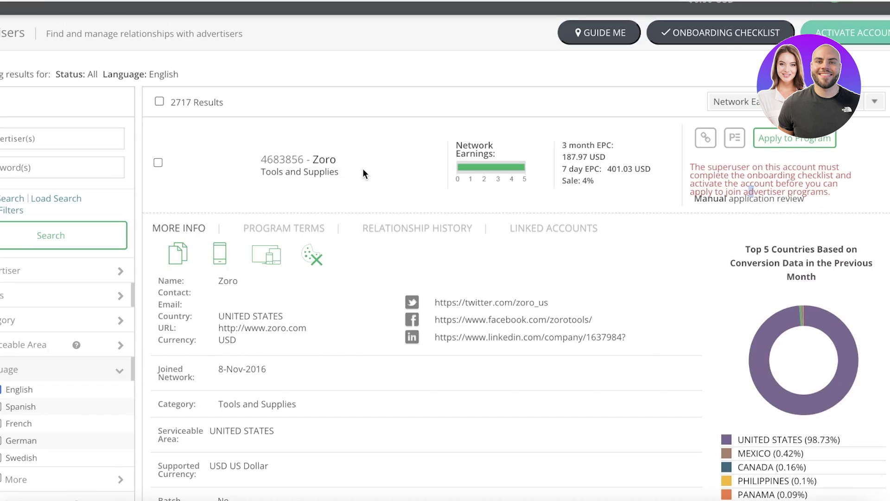
click(274, 230)
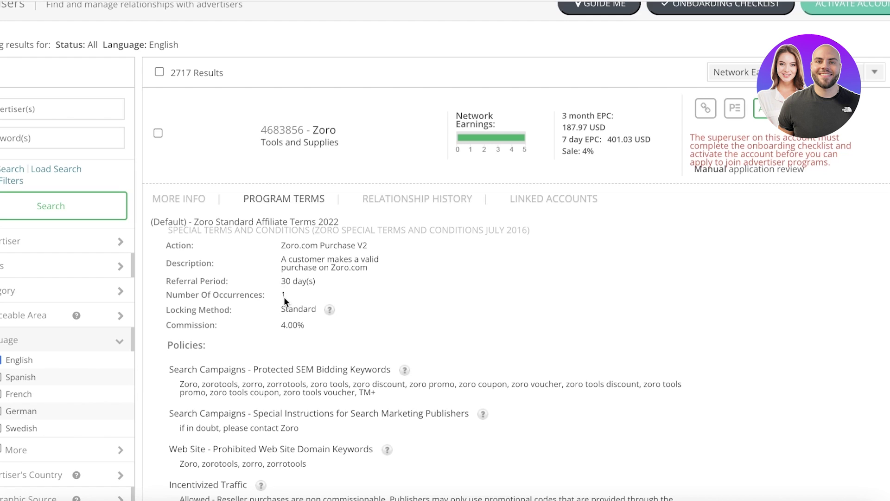
scroll(292, 321, down, 7)
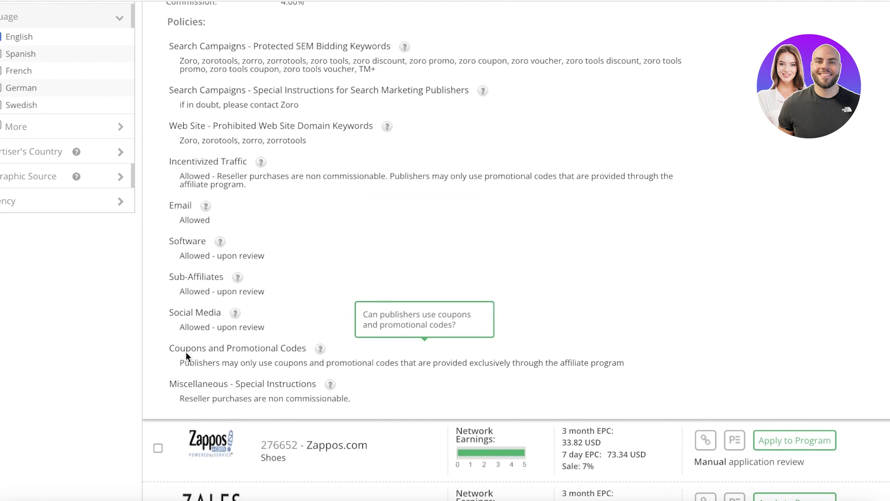
scroll(185, 351, up, 8)
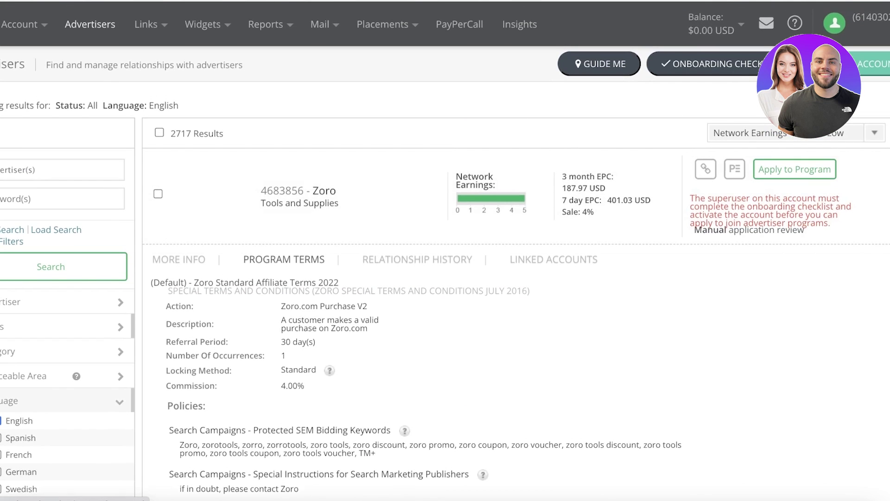
Go to the account's banking and tax settings to edit tax information
click(834, 23)
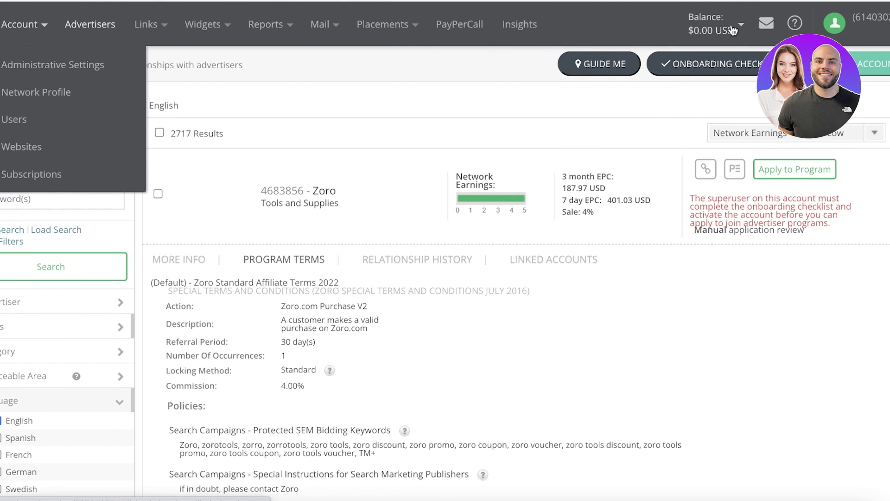
click(807, 22)
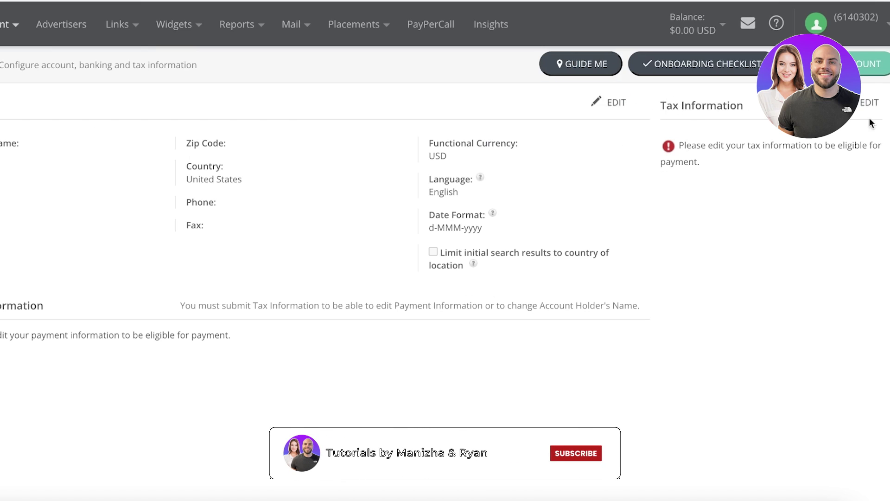
click(858, 103)
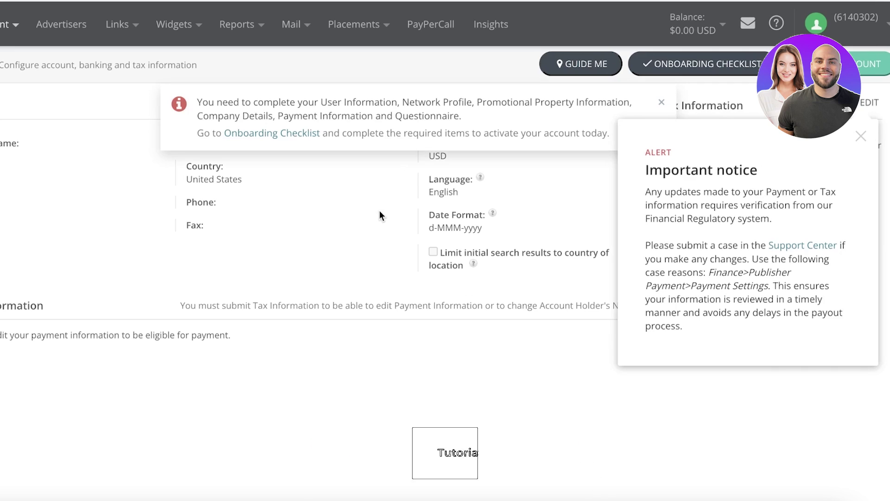
Dismiss the payment-changes Important notice and the onboarding checklist warning
click(860, 136)
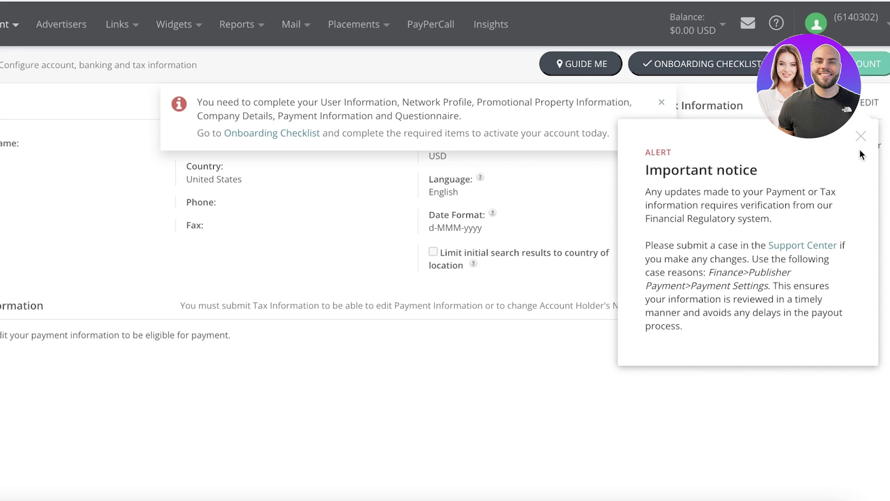
click(860, 136)
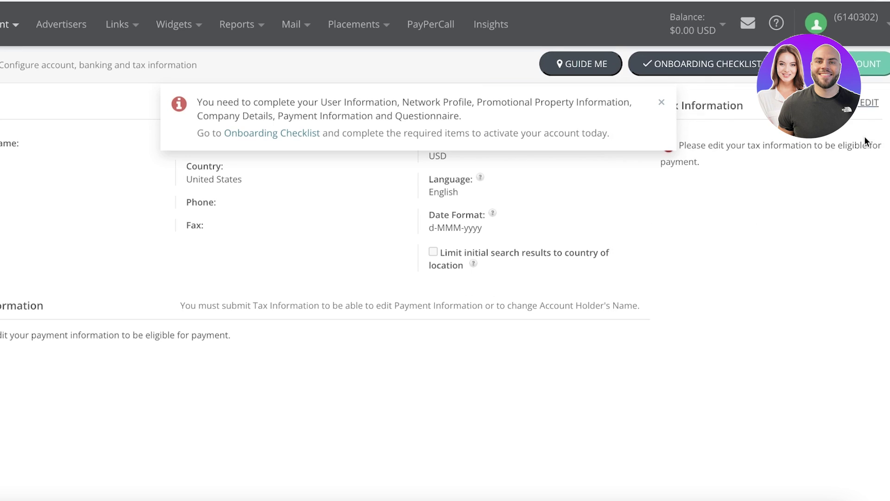
click(660, 110)
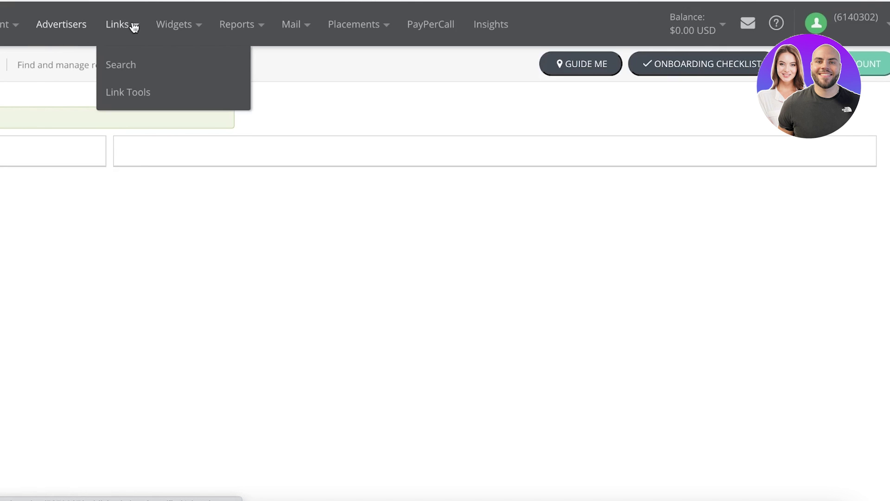
Open the Links search page and close the 'bad json' error message
click(129, 61)
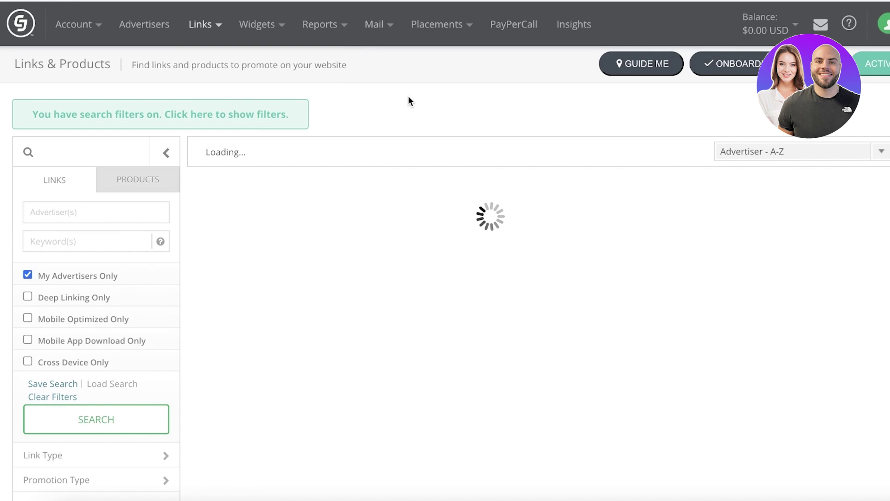
scroll(409, 100, down, 1)
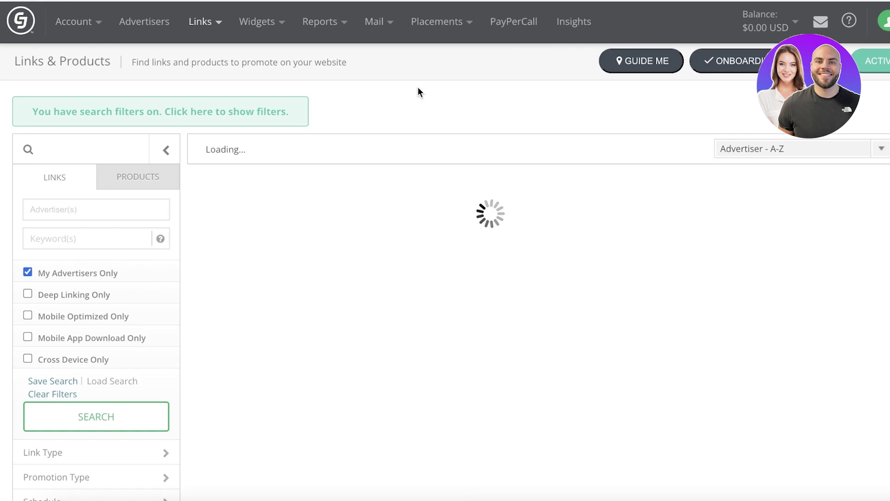
scroll(415, 92, down, 5)
scroll(417, 121, up, 5)
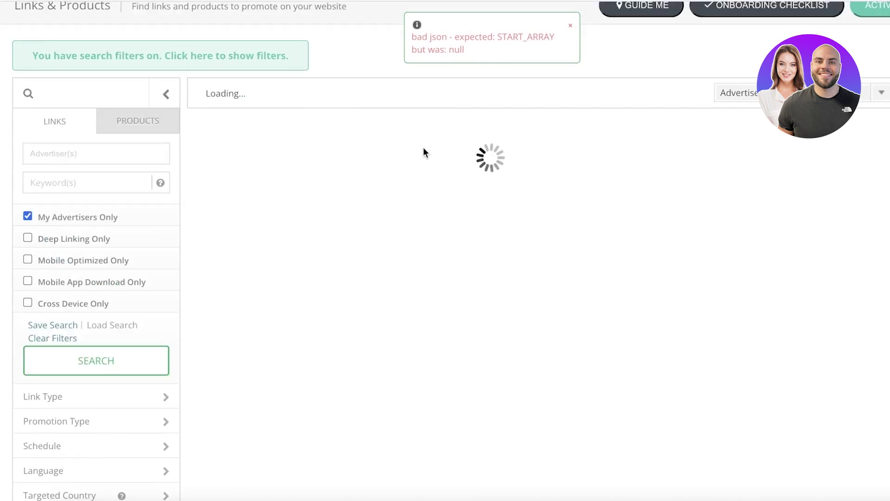
click(570, 26)
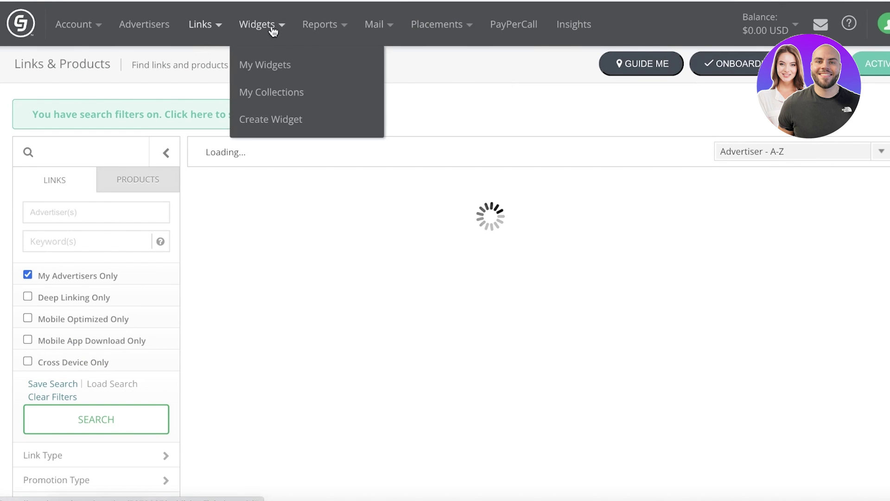
mouse_move(328, 29)
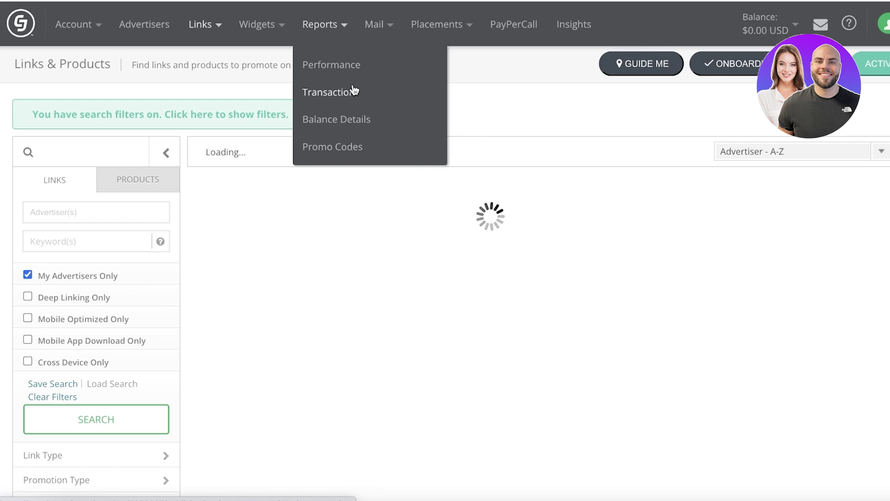
scroll(500, 81, down, 4)
scroll(535, 76, up, 4)
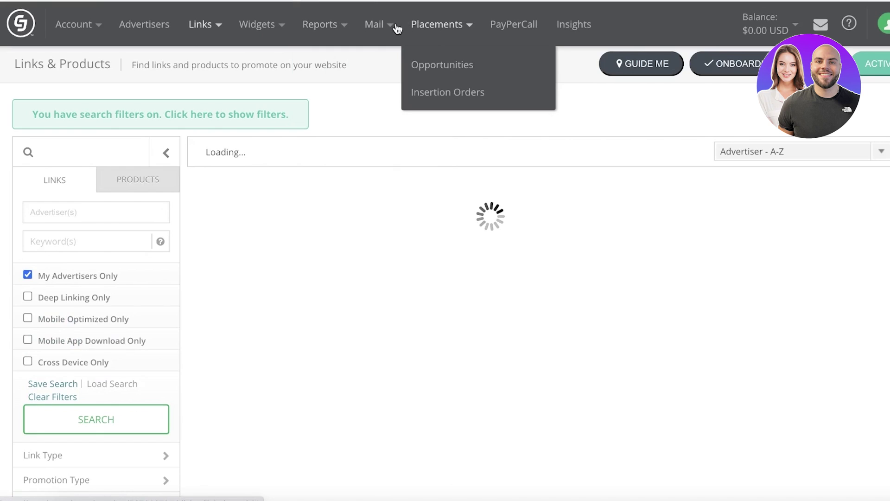
Open Placements > Opportunities and review the empty placement opportunities page
mouse_move(395, 29)
mouse_move(429, 26)
click(421, 76)
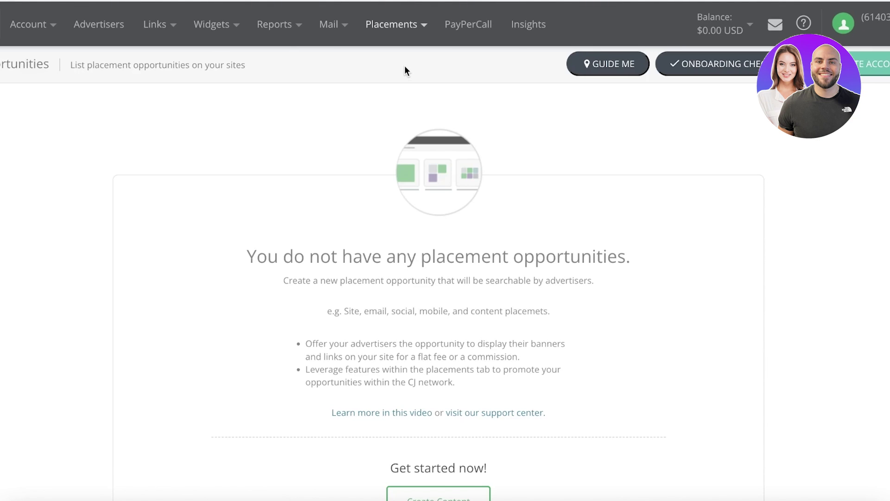
scroll(396, 306, down, 1)
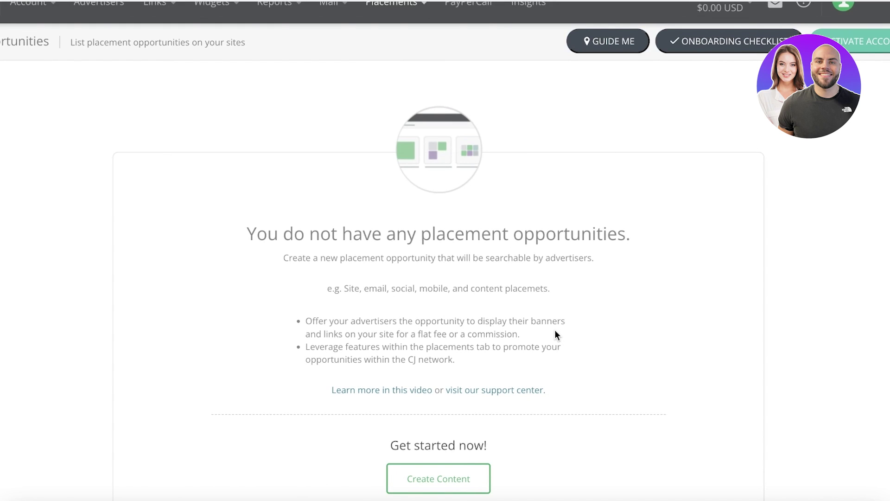
scroll(464, 314, down, 1)
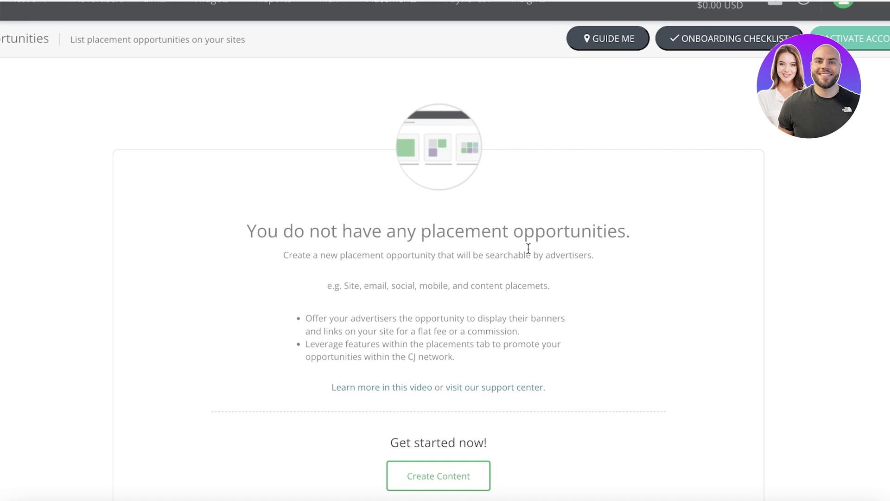
scroll(209, 245, up, 1)
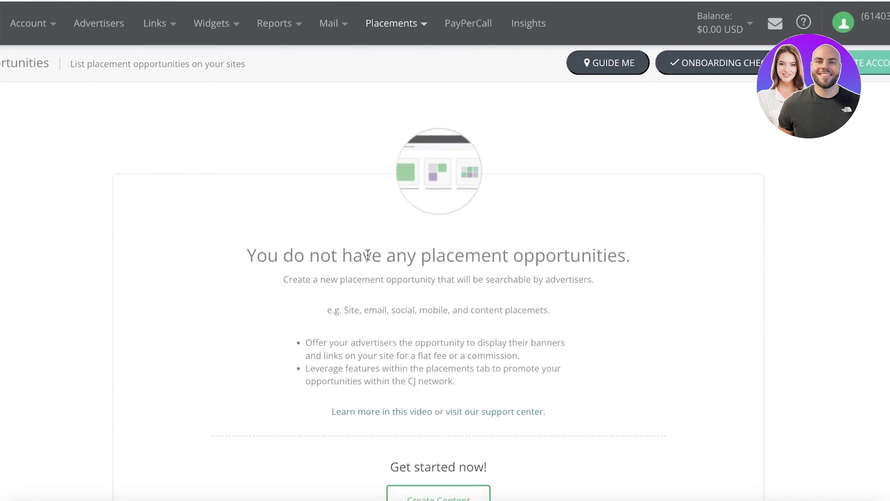
scroll(368, 248, down, 1)
scroll(369, 245, down, 5)
scroll(368, 246, up, 4)
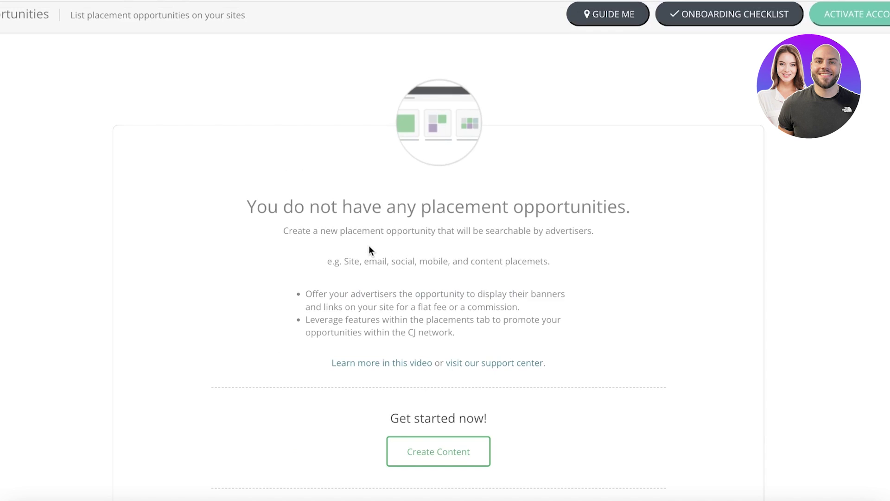
scroll(369, 247, up, 2)
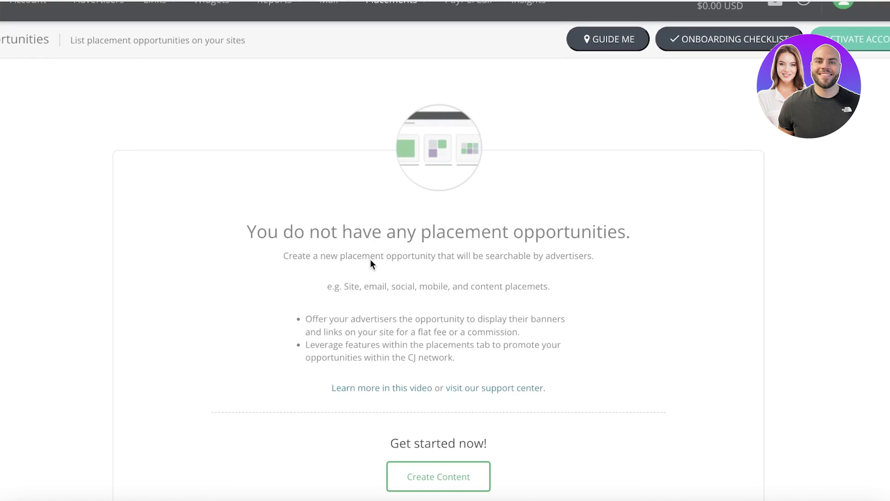
scroll(380, 278, down, 3)
scroll(465, 359, up, 3)
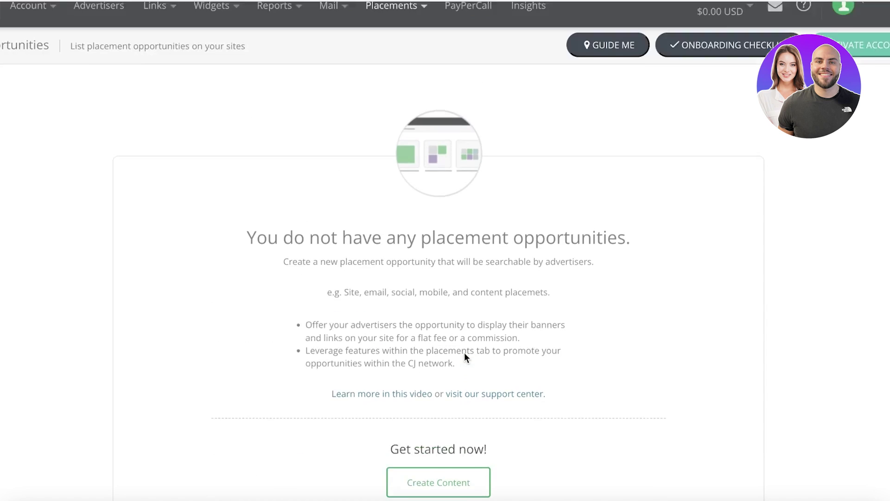
click(425, 27)
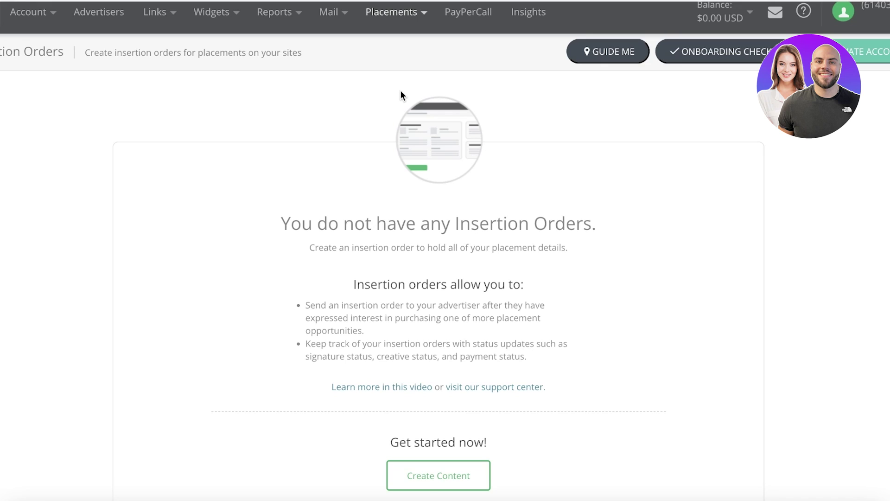
Scroll through the empty Insertion Orders page
scroll(403, 102, up, 1)
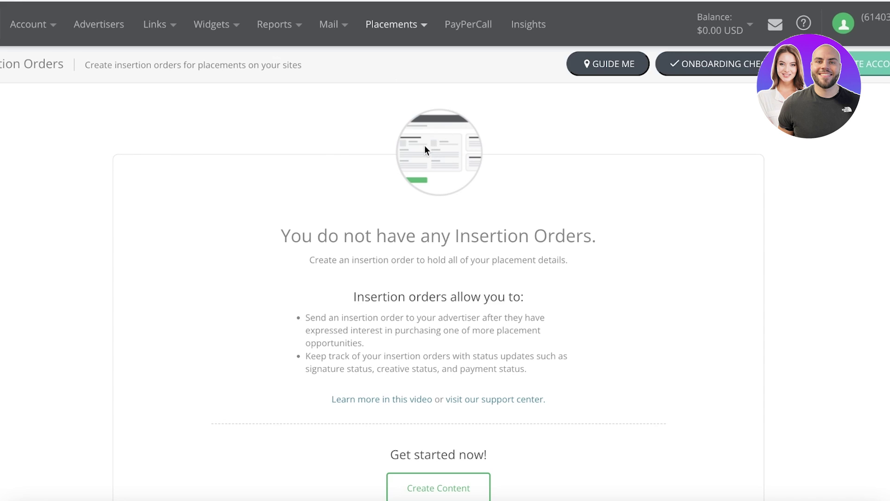
scroll(425, 146, down, 1)
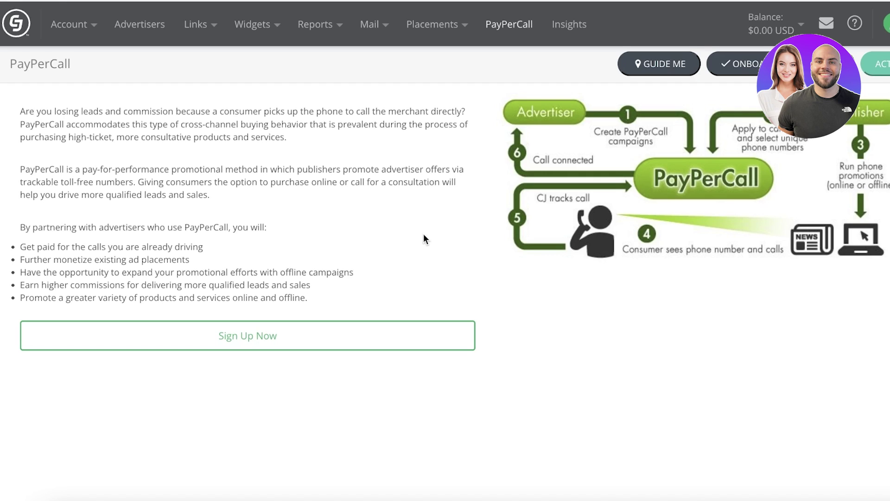
click(765, 19)
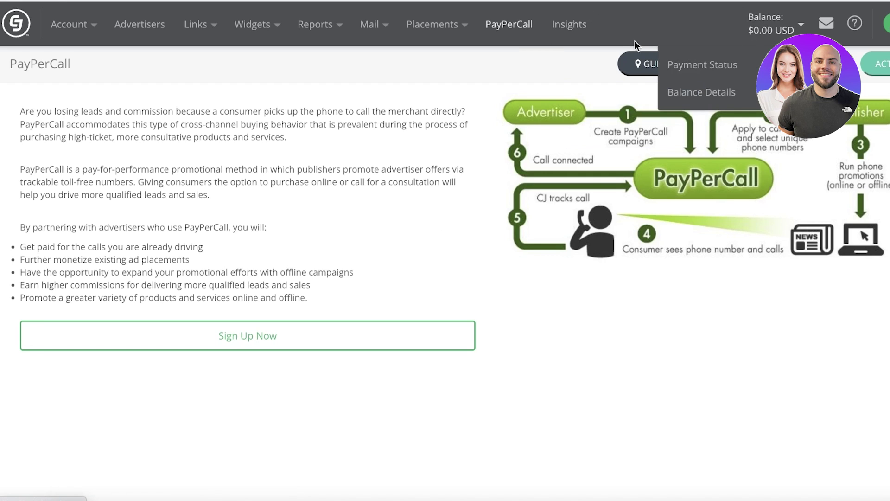
click(765, 23)
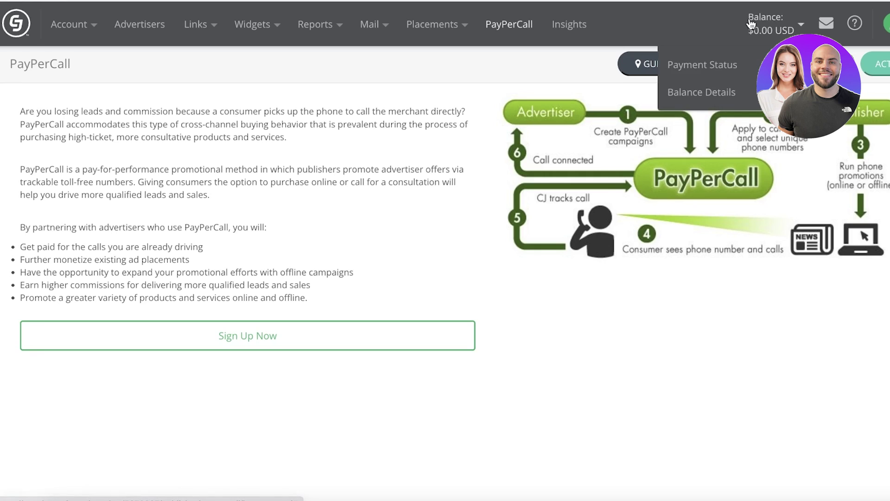
click(698, 65)
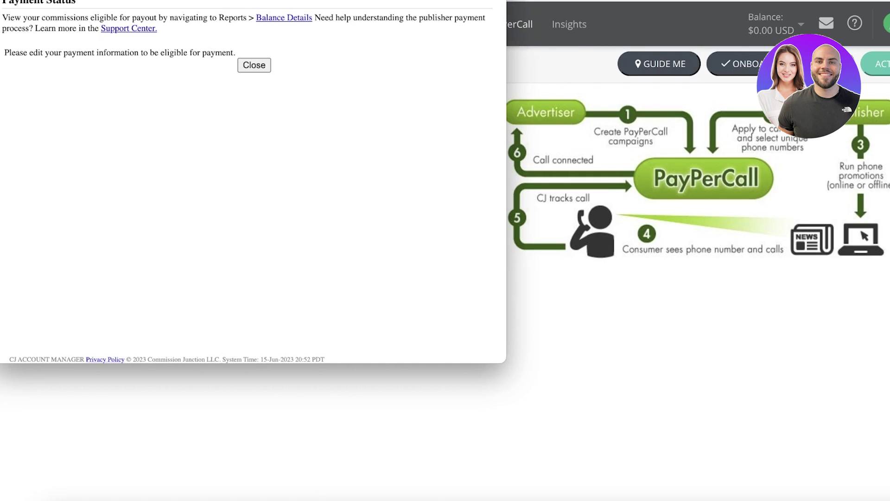
click(254, 65)
click(769, 19)
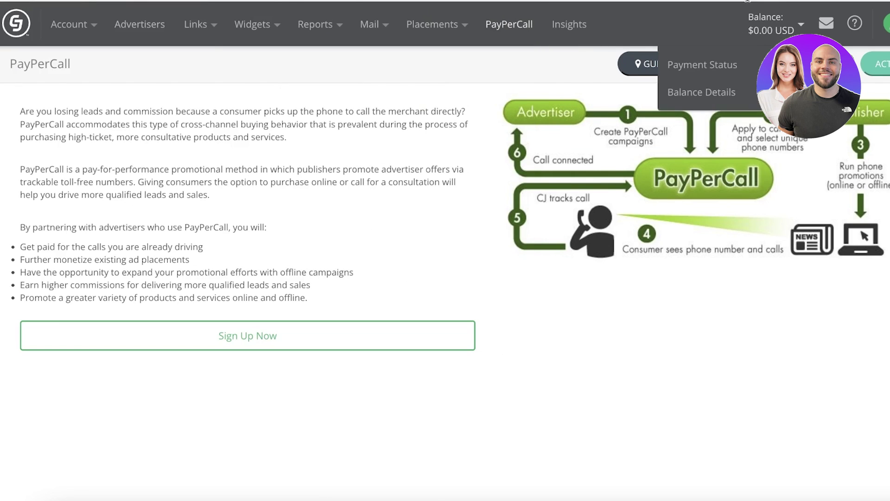